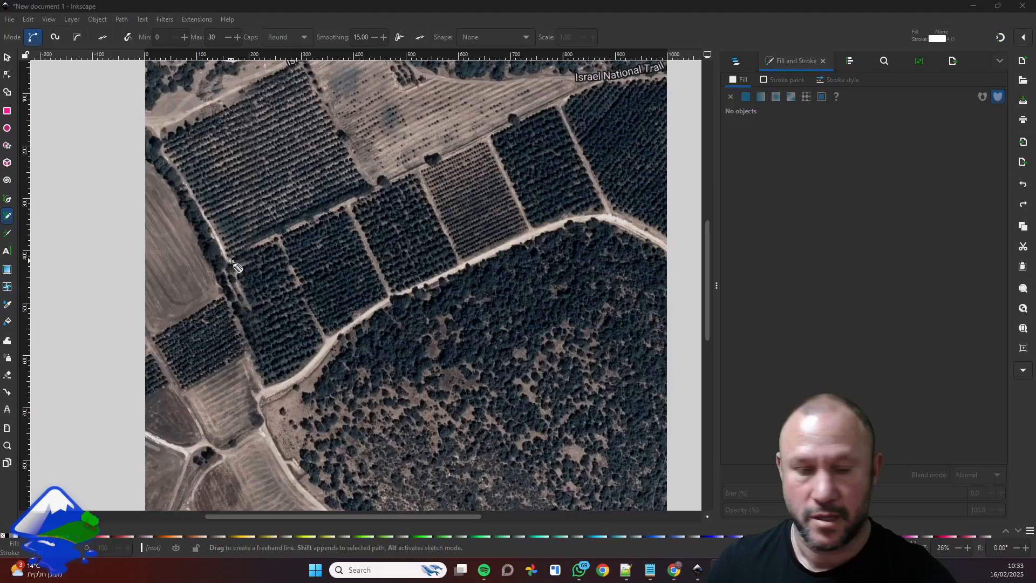
Trace the northern edge of the orchard strip with connected straight freehand segments, starting from its western corner and following the dirt track eastward.
ctrl+scroll(233, 265, up, 2)
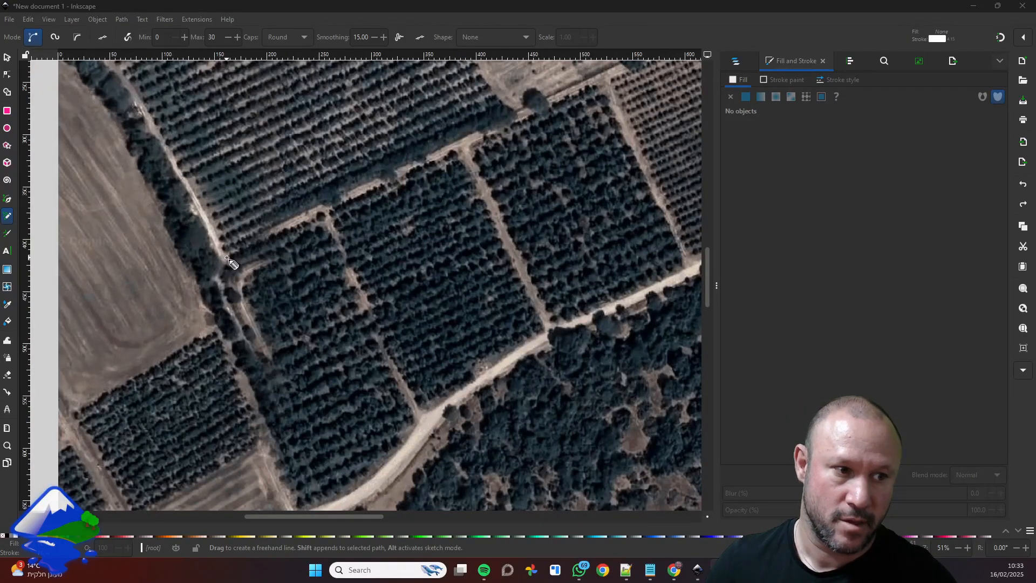
click(227, 258)
drag(578, 190, 457, 236)
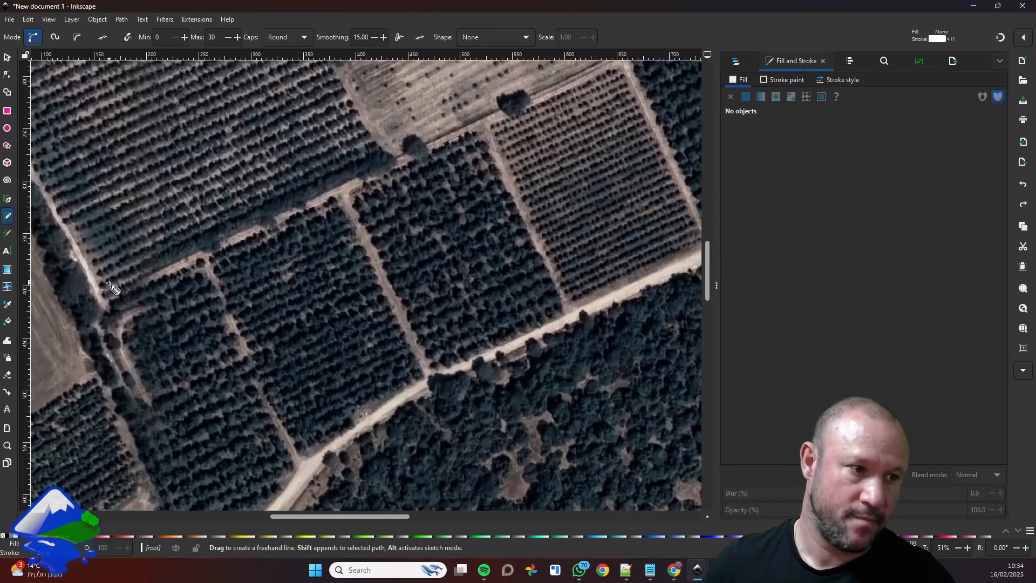
mouse_move(108, 307)
mouse_down()
mouse_move(247, 239)
mouse_move(312, 225)
mouse_move(336, 194)
mouse_move(379, 181)
mouse_up()
click(233, 247)
click(378, 179)
drag(440, 233, 316, 292)
click(257, 238)
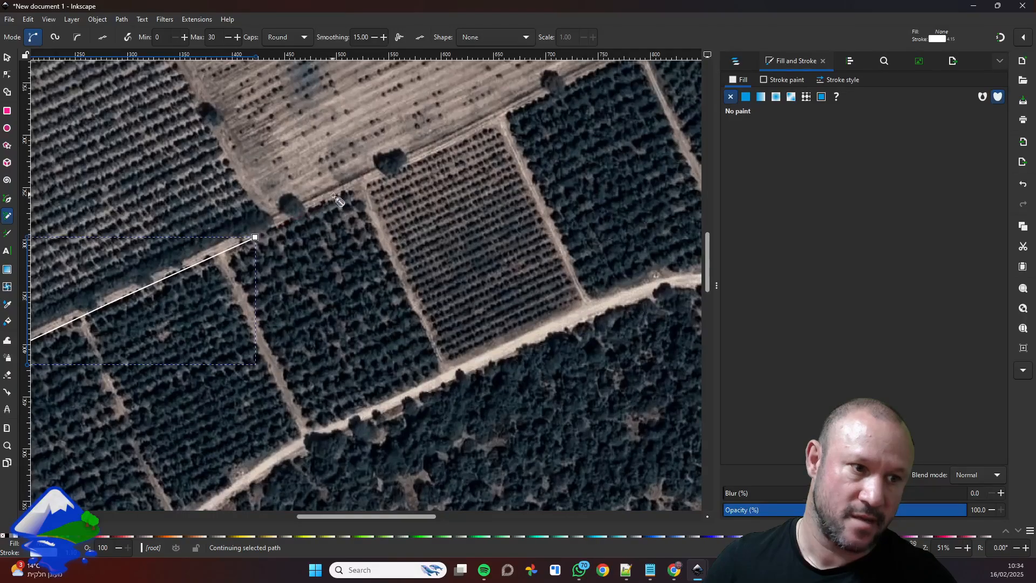
click(418, 161)
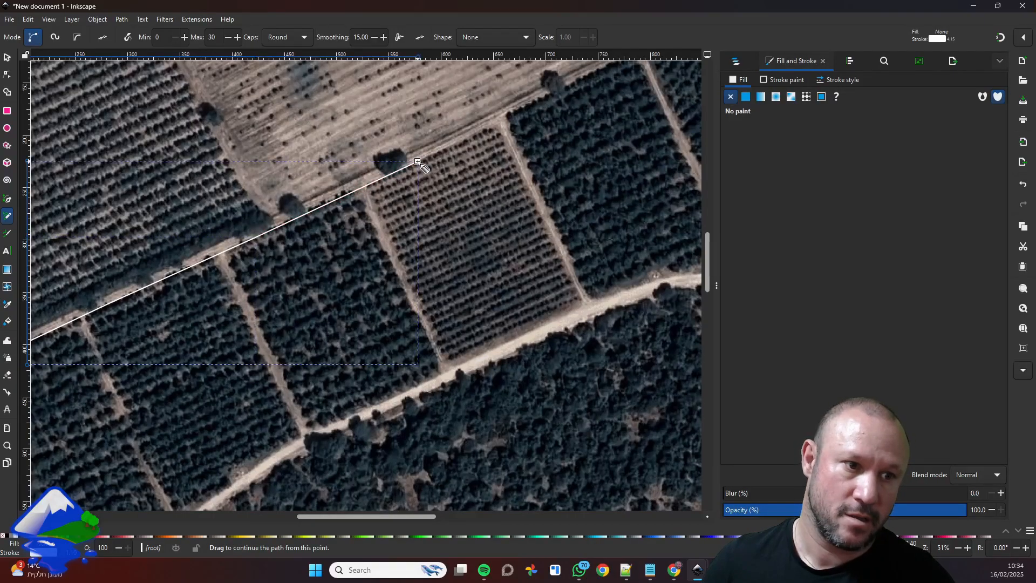
drag(418, 161, 529, 111)
click(527, 107)
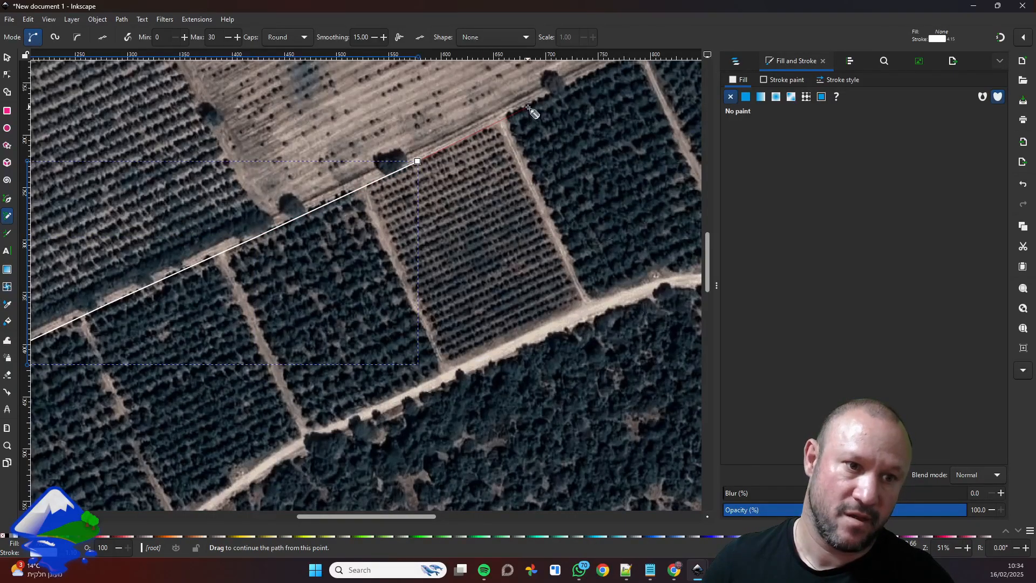
Continue the outline around the northeastern corner, down the eastern edge, and along the road to the first plot divider.
drag(548, 182, 402, 245)
mouse_move(381, 172)
mouse_down()
mouse_move(495, 122)
mouse_move(532, 237)
mouse_move(587, 339)
mouse_move(595, 334)
mouse_move(471, 346)
mouse_move(444, 369)
mouse_up()
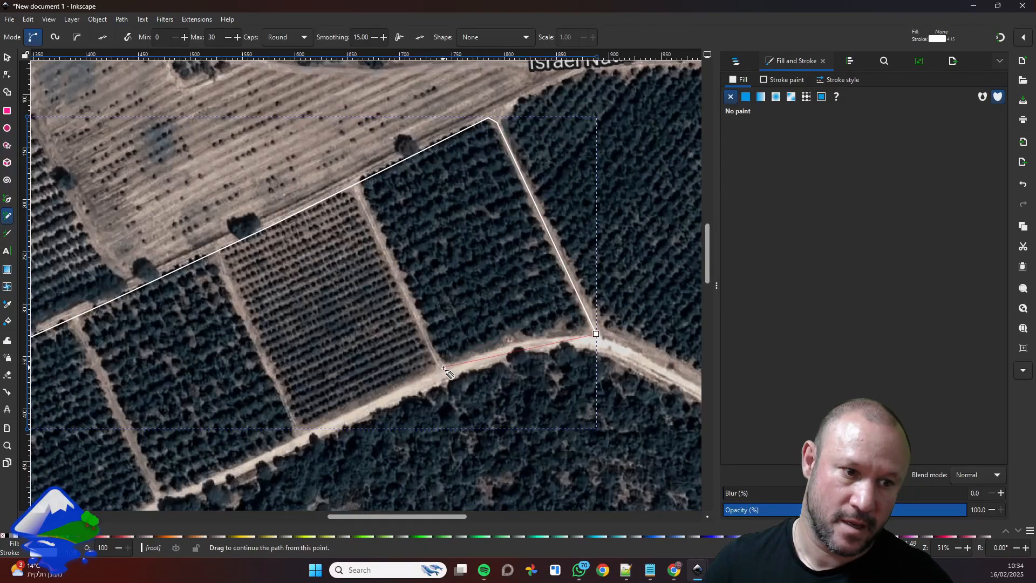
click(443, 366)
Continue the outline along the southern dirt road to the southwestern corner and close it up the western edge at the starting point.
drag(433, 405, 529, 341)
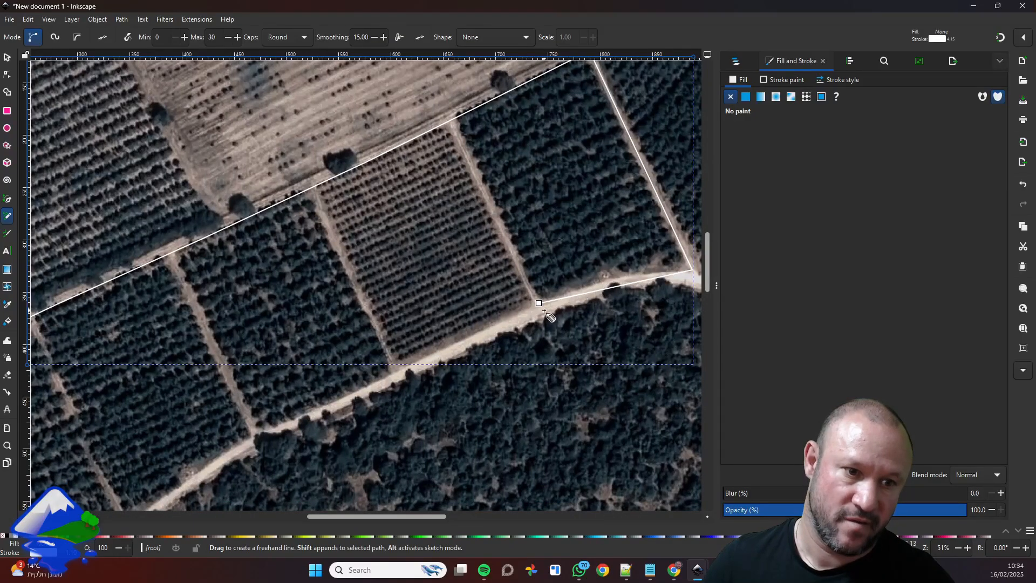
drag(538, 303, 527, 308)
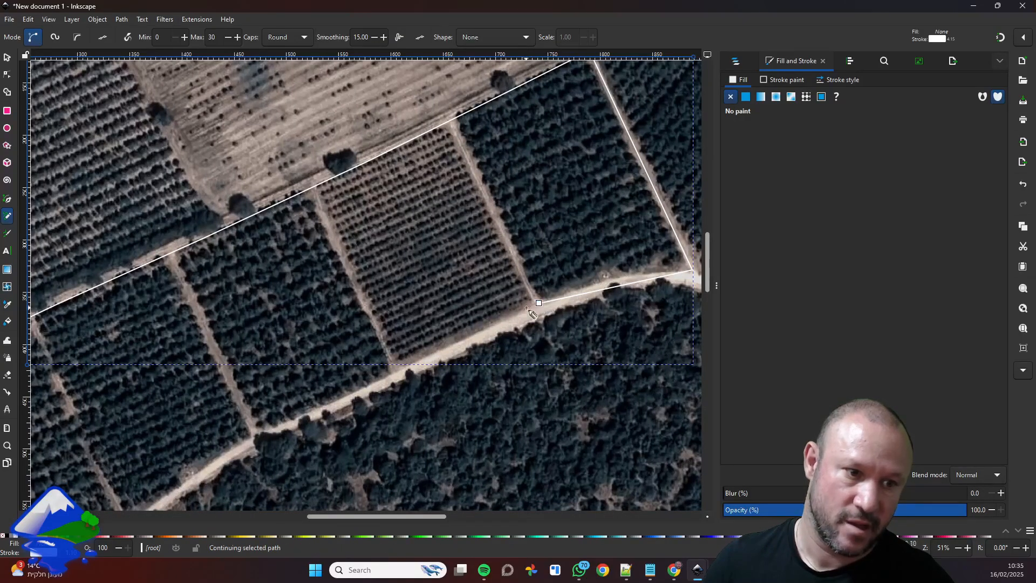
click(393, 373)
mouse_move(393, 372)
mouse_down()
mouse_move(434, 318)
mouse_move(529, 266)
mouse_move(395, 326)
mouse_move(274, 426)
mouse_move(223, 305)
mouse_move(197, 158)
mouse_up()
click(269, 413)
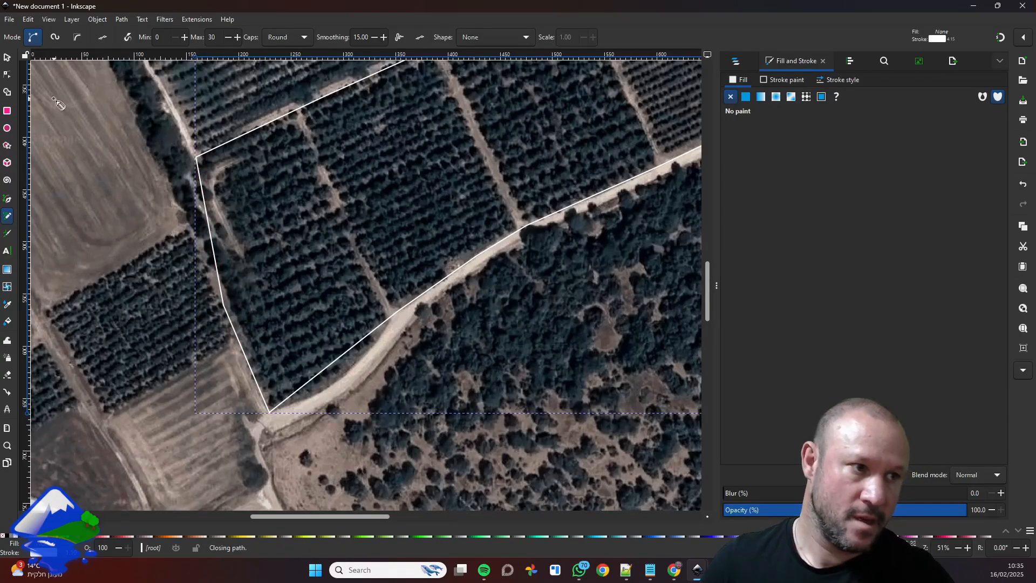
Edit the outline's nodes and bend its southwestern road segment outward to follow the curve of the dirt road.
click(6, 58)
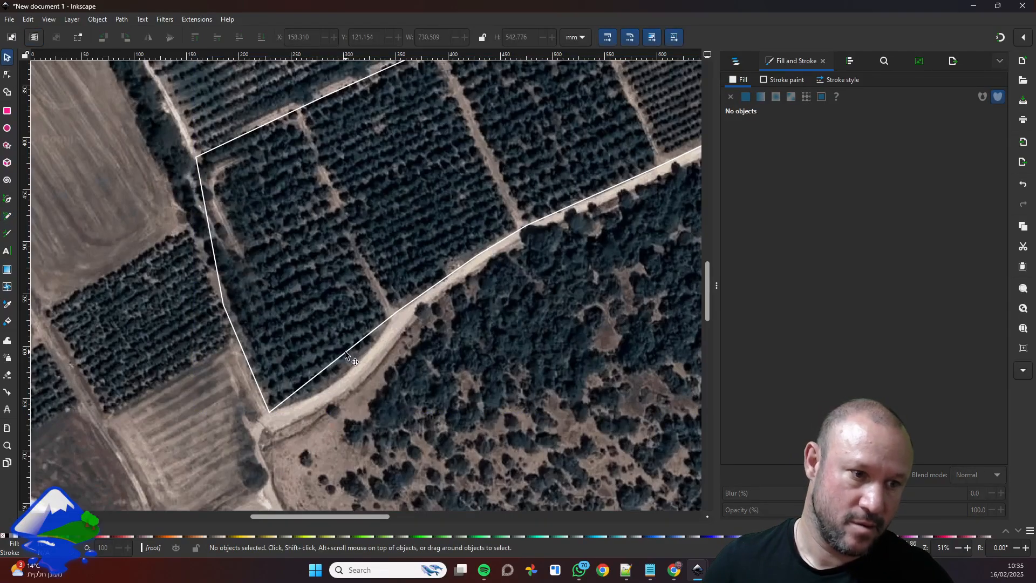
click(344, 352)
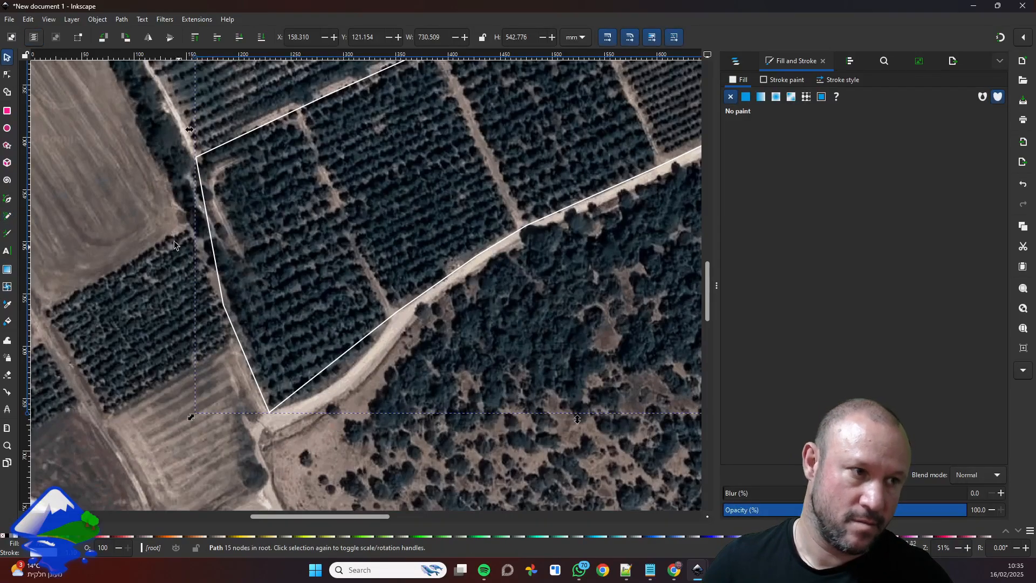
click(7, 76)
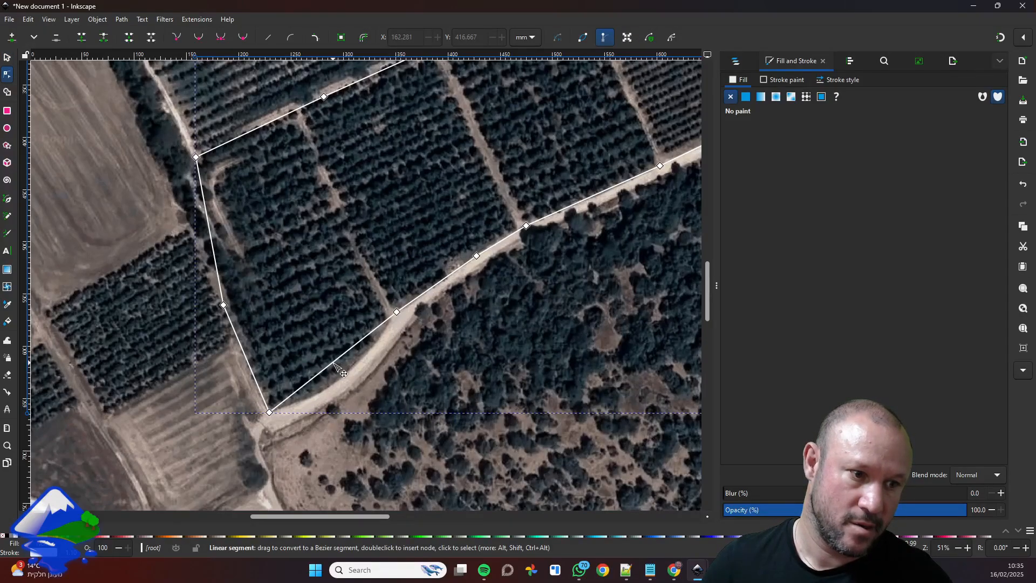
drag(335, 366, 343, 381)
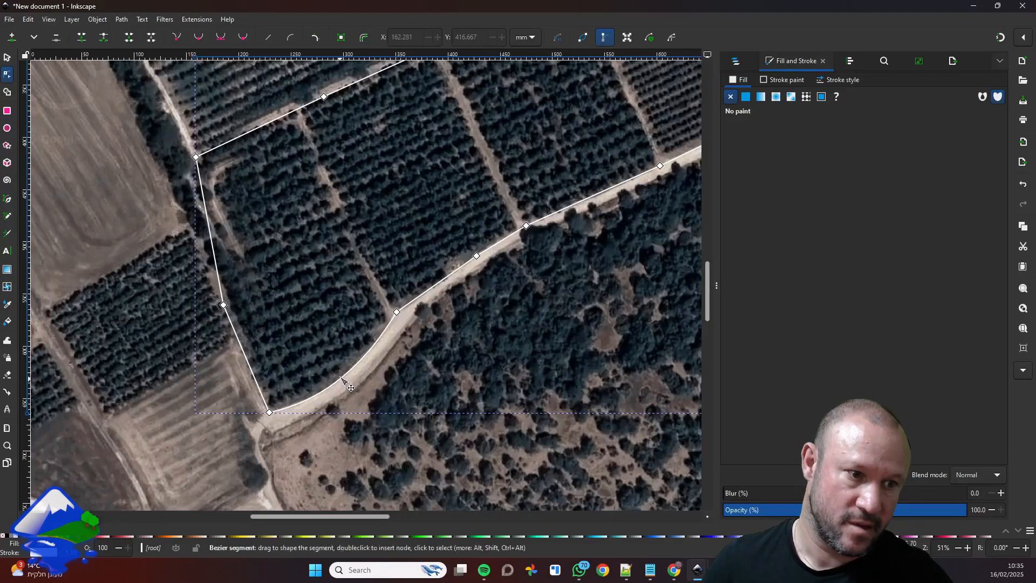
Bend the outline's southern segment beside the eastern corner upward so that it follows the road's curve.
scroll(458, 361, right, 10)
scroll(458, 362, up, 2)
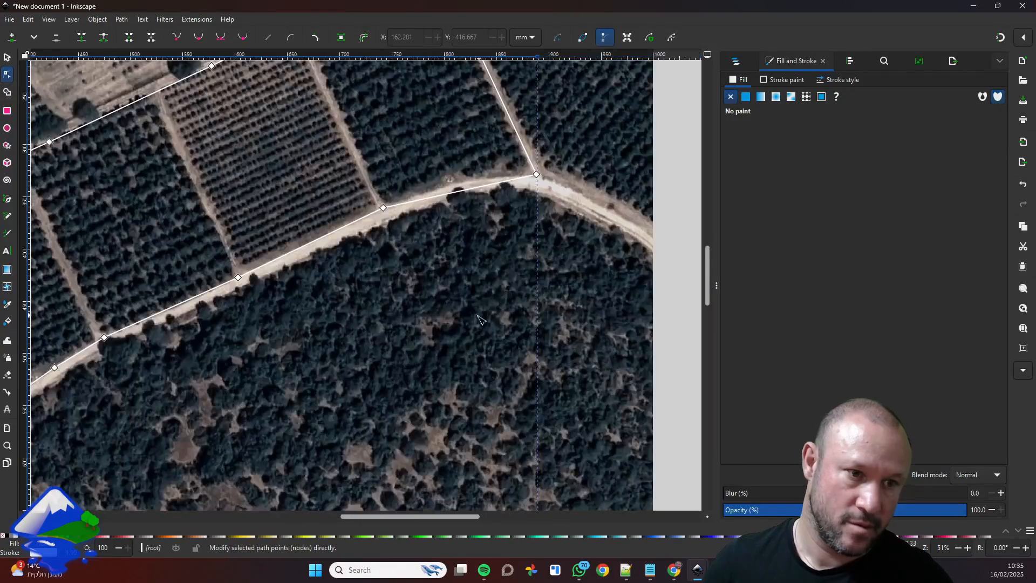
scroll(409, 219, up, 3)
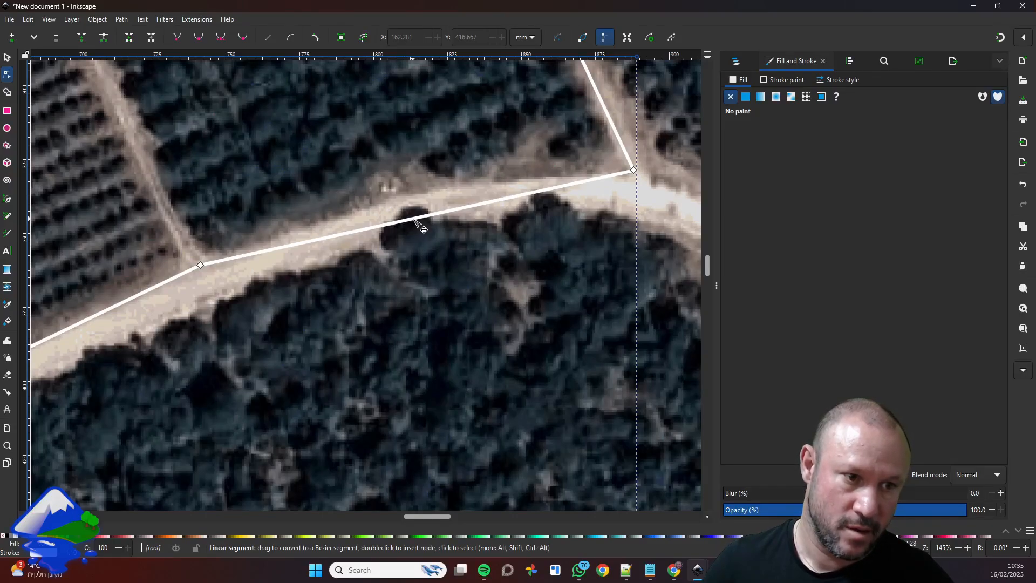
drag(416, 221, 412, 197)
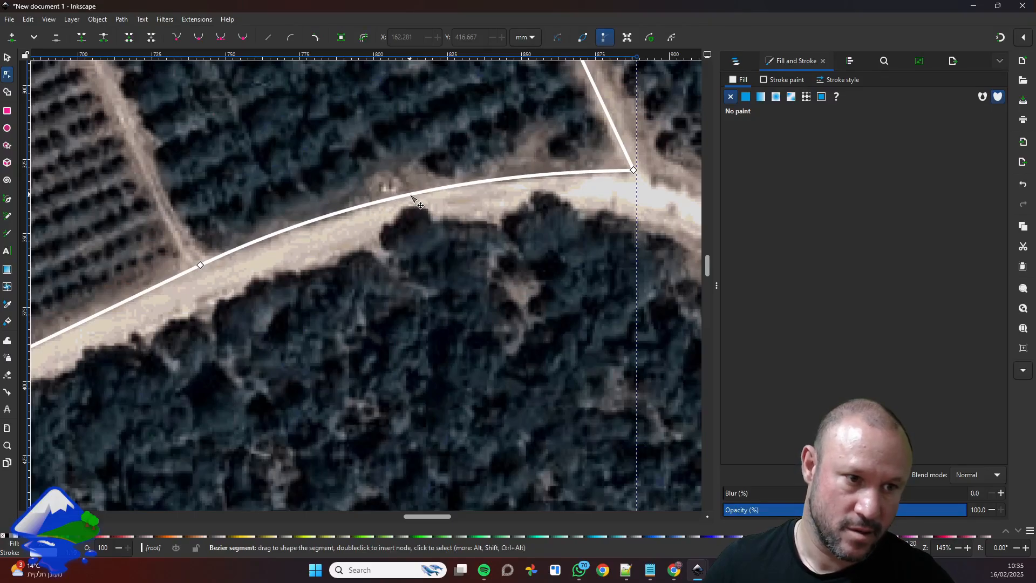
ctrl+scroll(399, 248, down, 3)
ctrl+scroll(452, 291, down, 2)
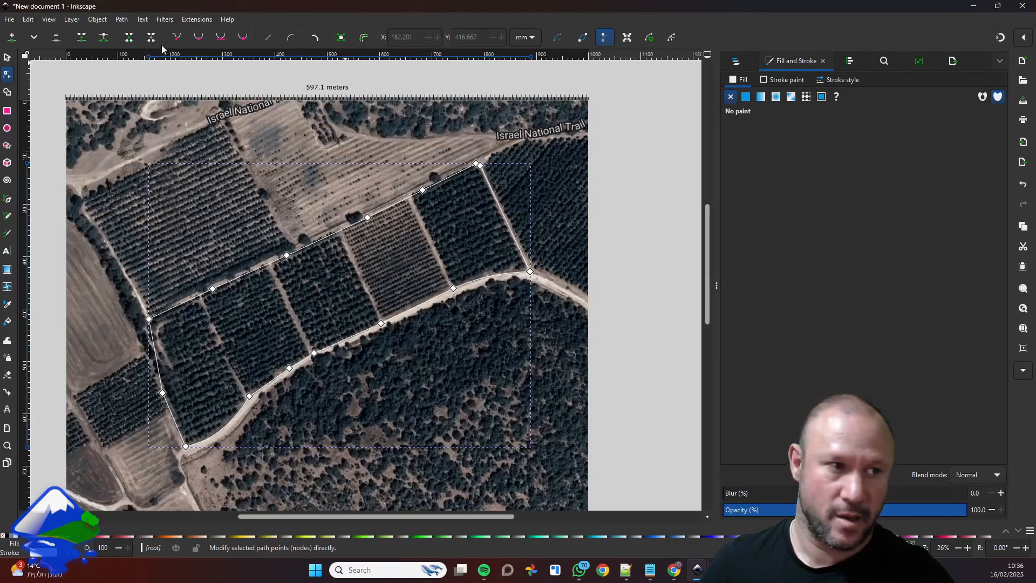
Run the LandScape Site boundaries extension on the outline to calculate its area and create the site boundaries.
click(190, 21)
mouse_move(233, 185)
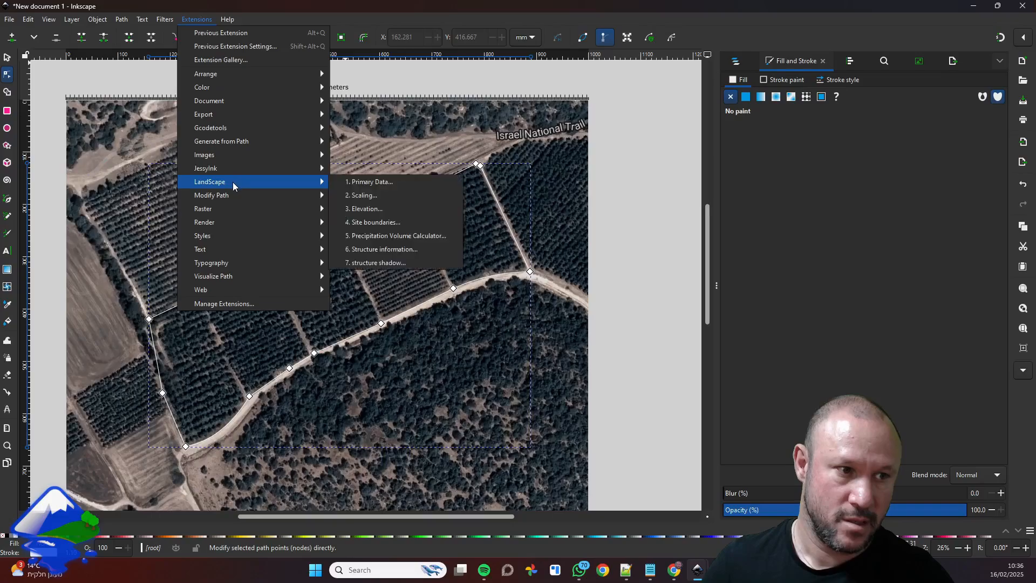
click(400, 224)
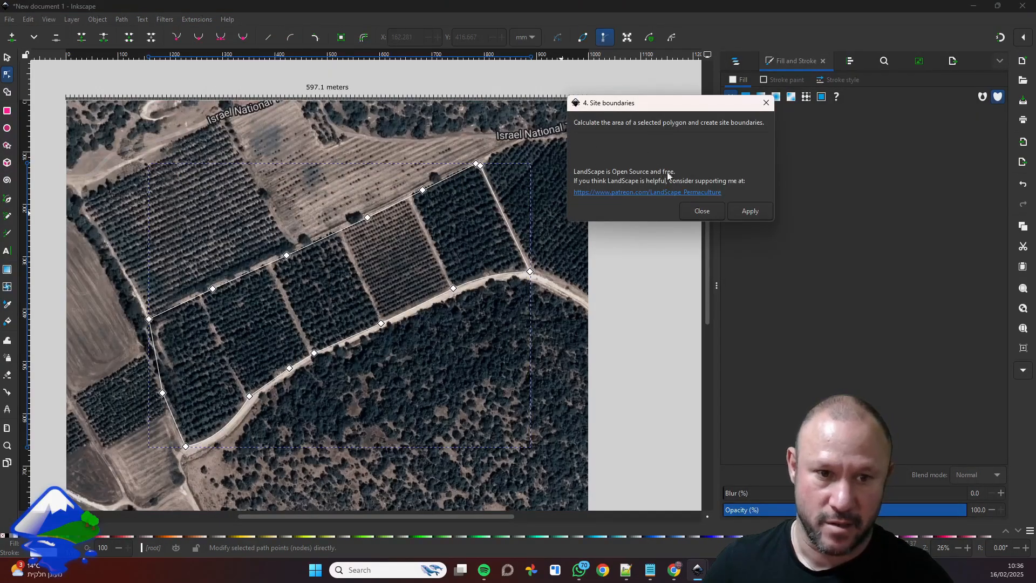
click(750, 211)
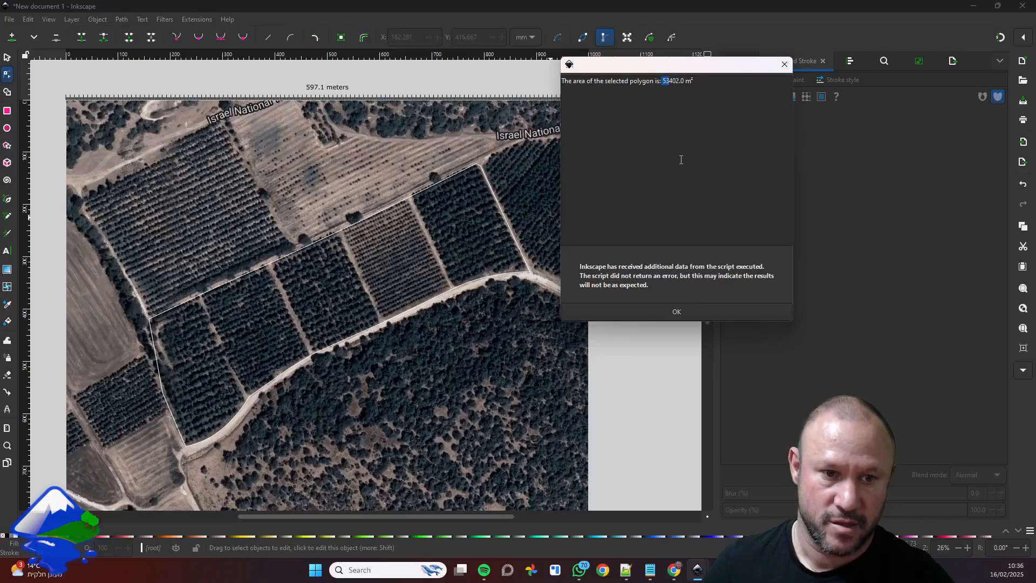
click(647, 317)
key(Escape)
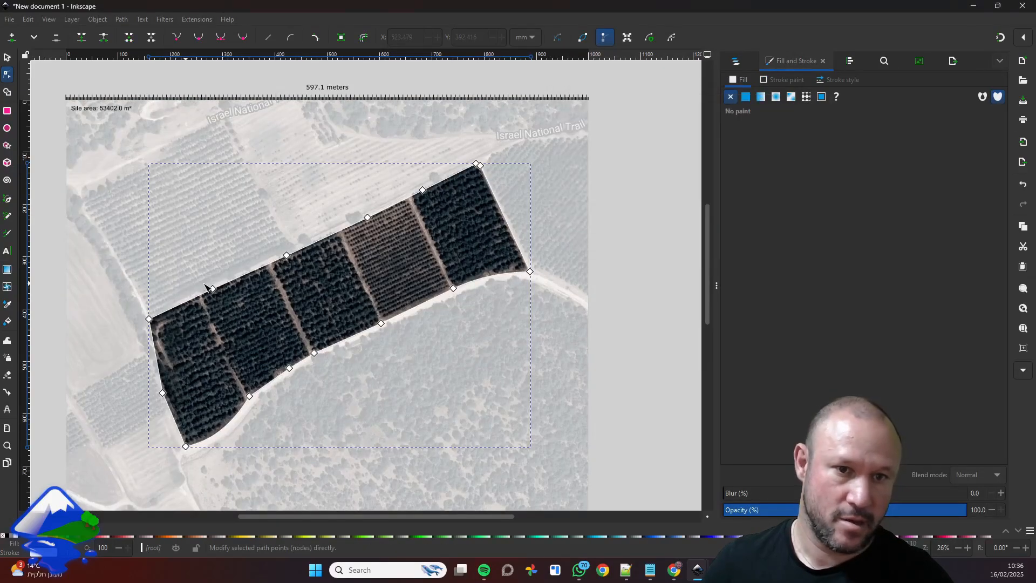
Examine the Site Boundaries layer's objects one by one: the area text, the overlay rectangle and the boundary path.
drag(186, 283, 259, 279)
drag(304, 309, 348, 298)
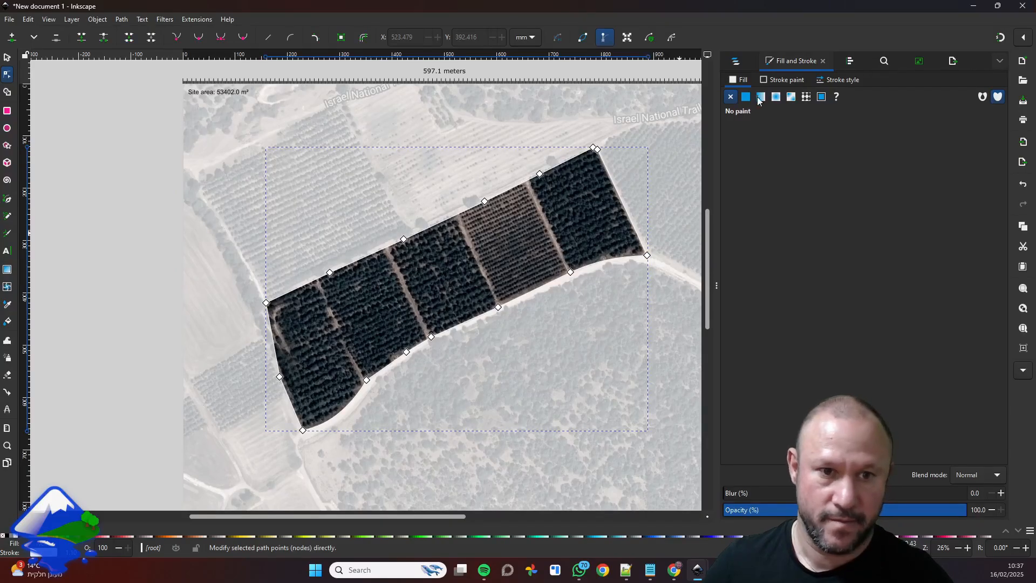
click(736, 62)
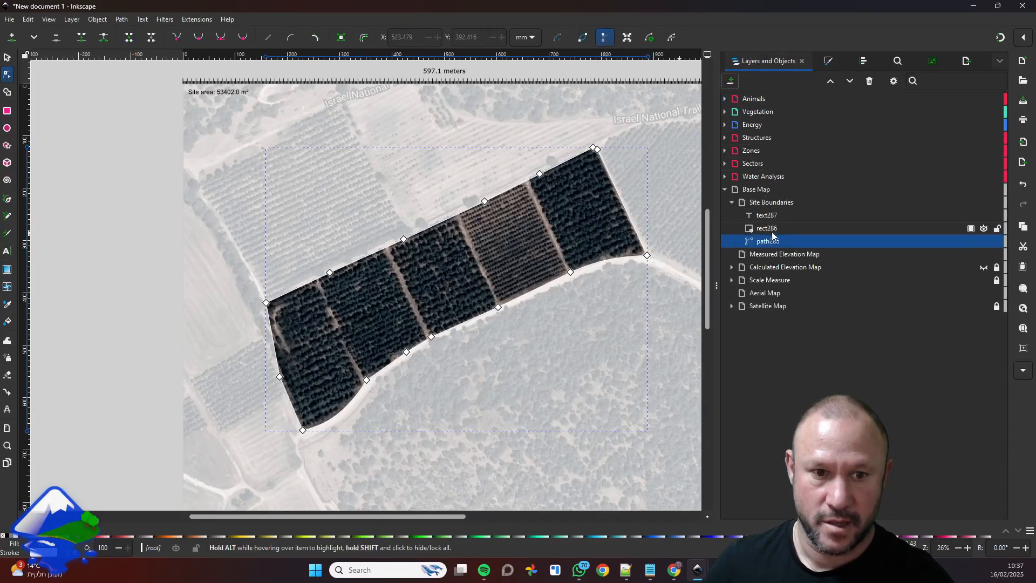
click(731, 203)
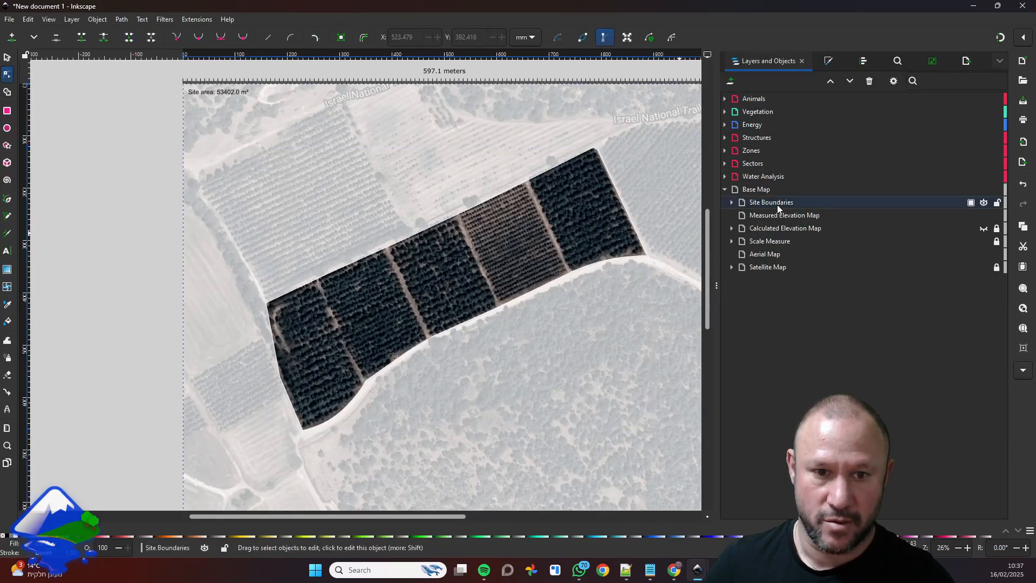
click(731, 203)
click(772, 215)
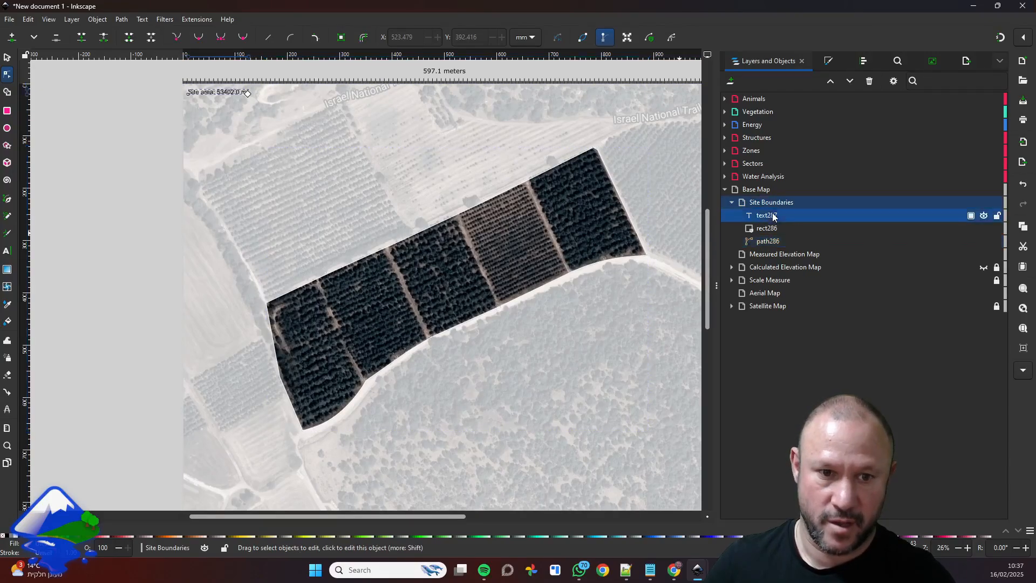
click(769, 241)
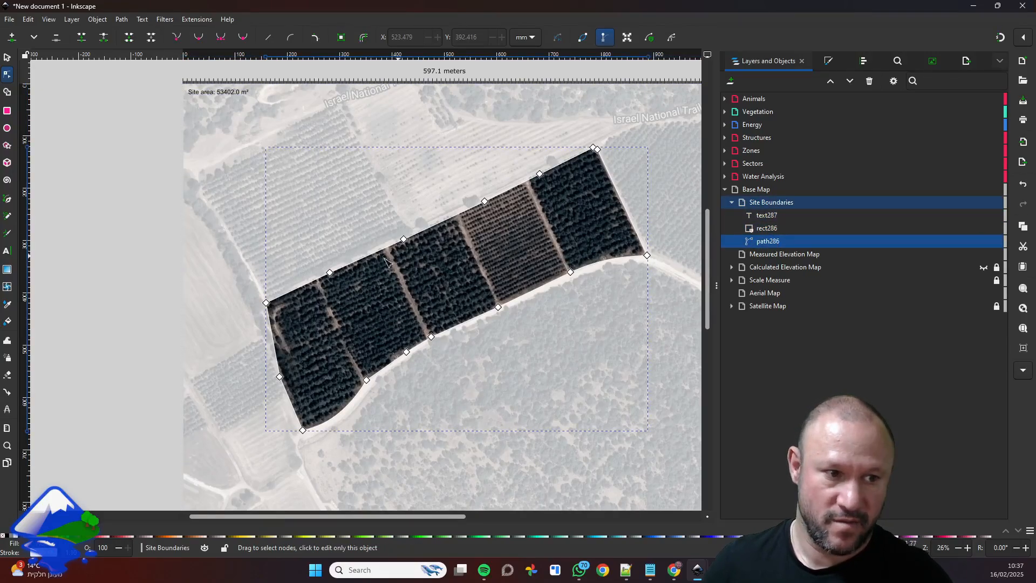
click(760, 228)
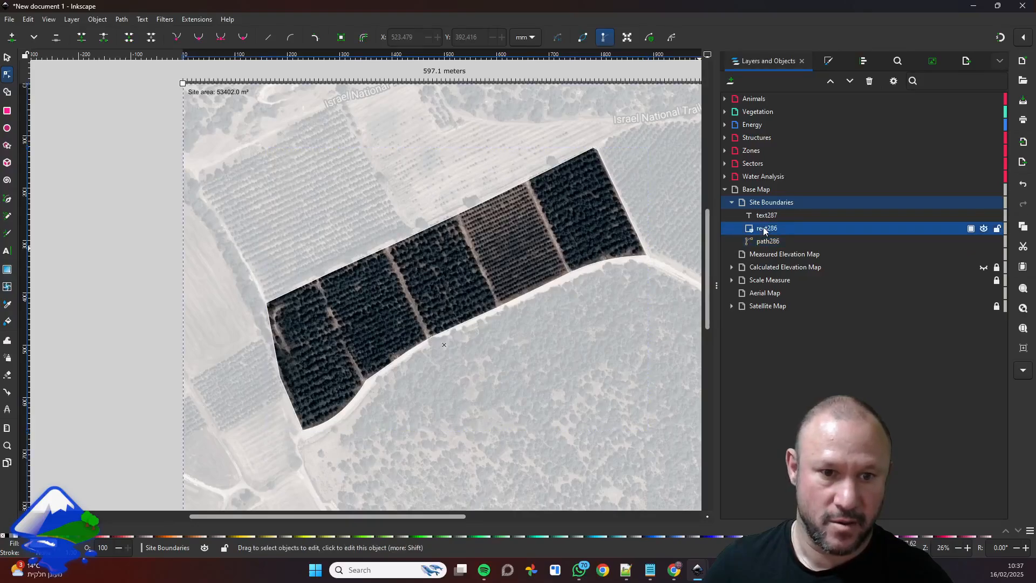
scroll(642, 226, down, 2)
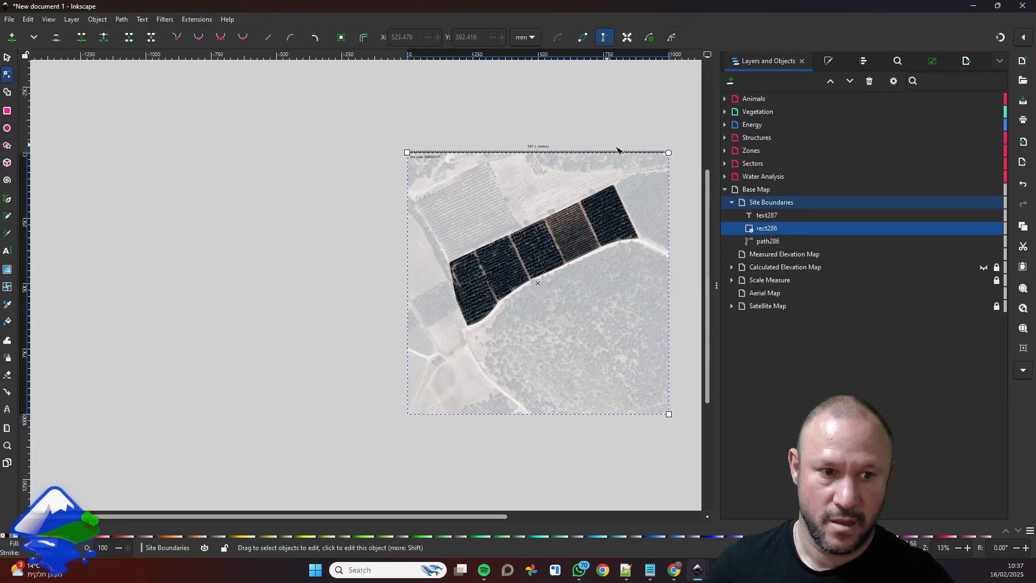
scroll(515, 183, up, 2)
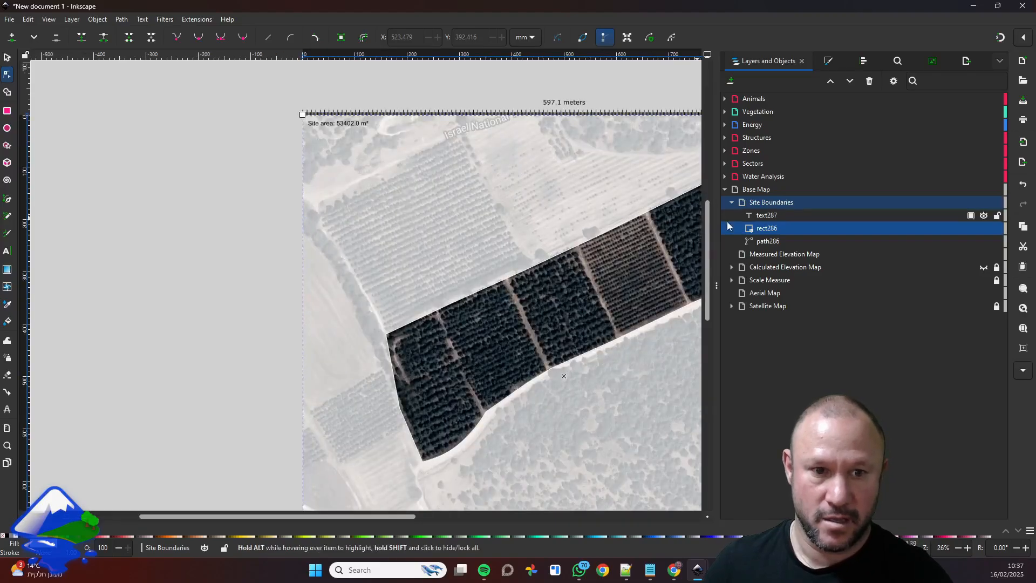
click(766, 215)
scroll(339, 138, up, 4)
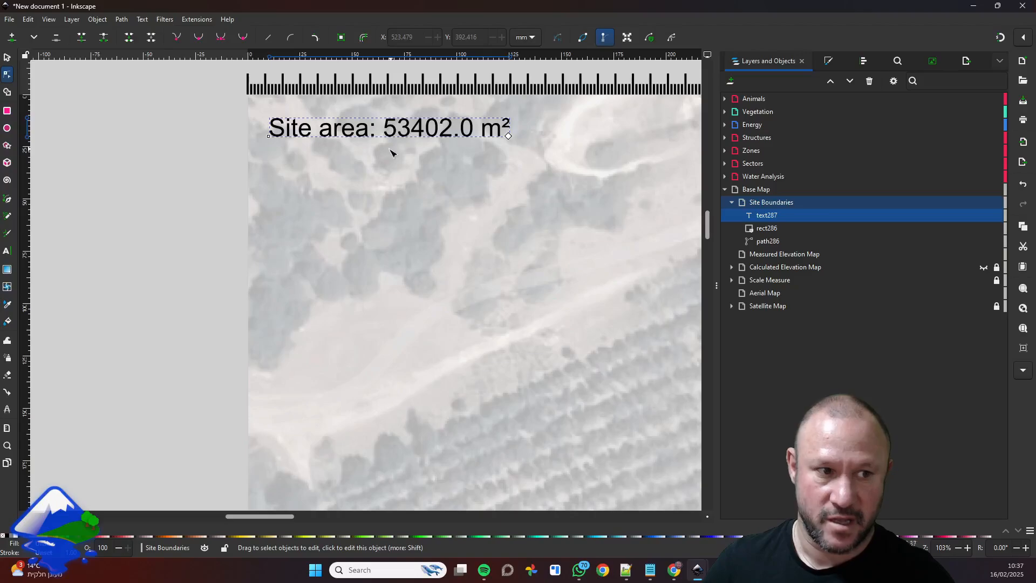
scroll(482, 198, down, 4)
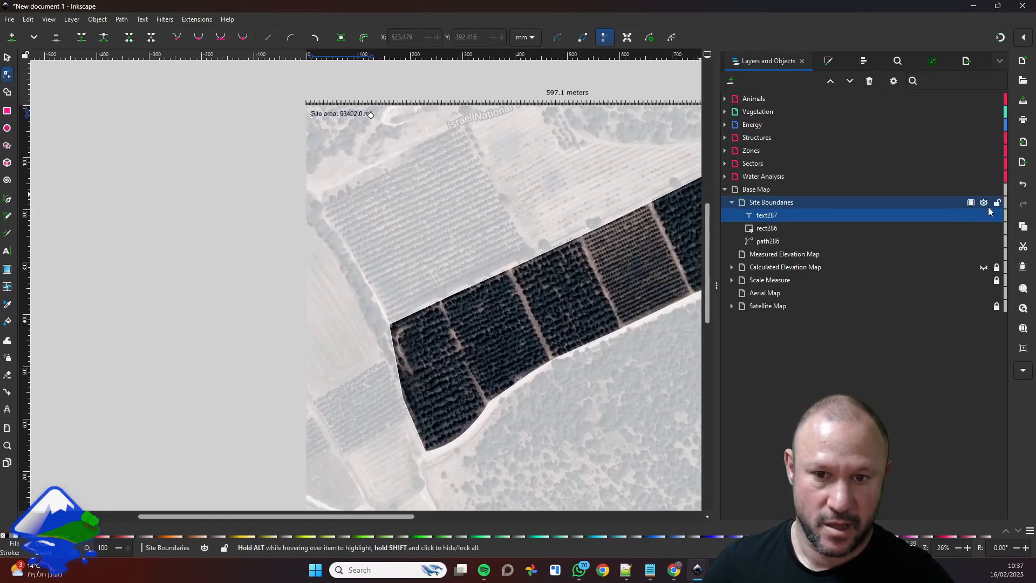
Lock the Site Boundaries layer and toggle its visibility off and back on.
click(997, 204)
click(984, 204)
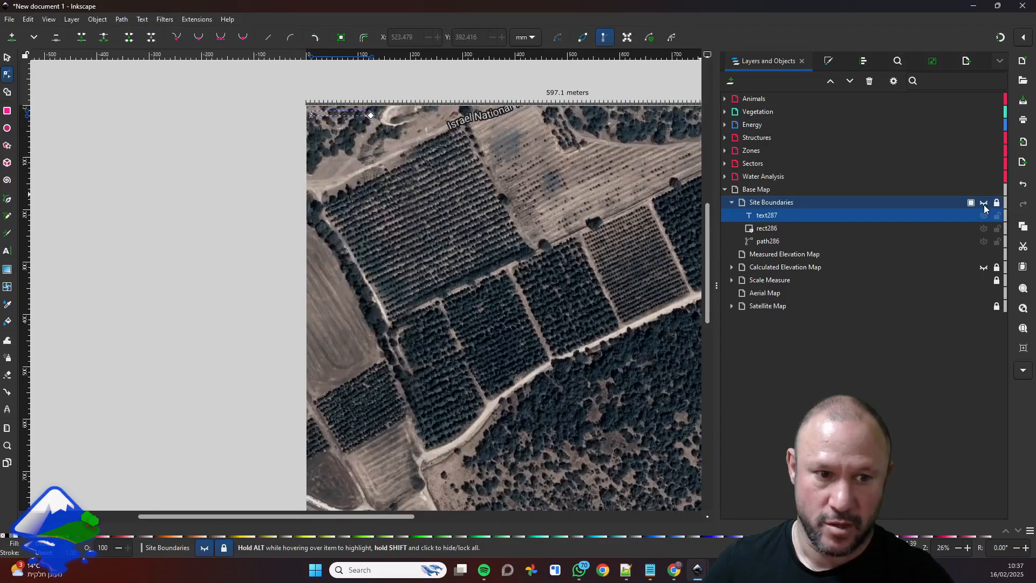
click(984, 204)
drag(563, 290, 461, 270)
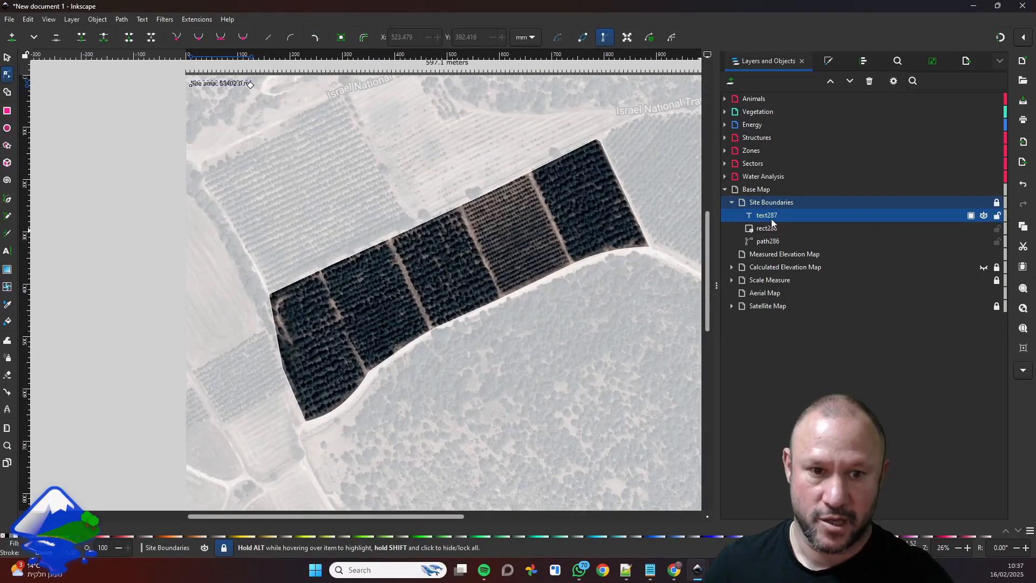
Try to change the locked overlay rectangle's fill alpha to 85 and its opacity to 36.3%, and deselect it.
click(772, 227)
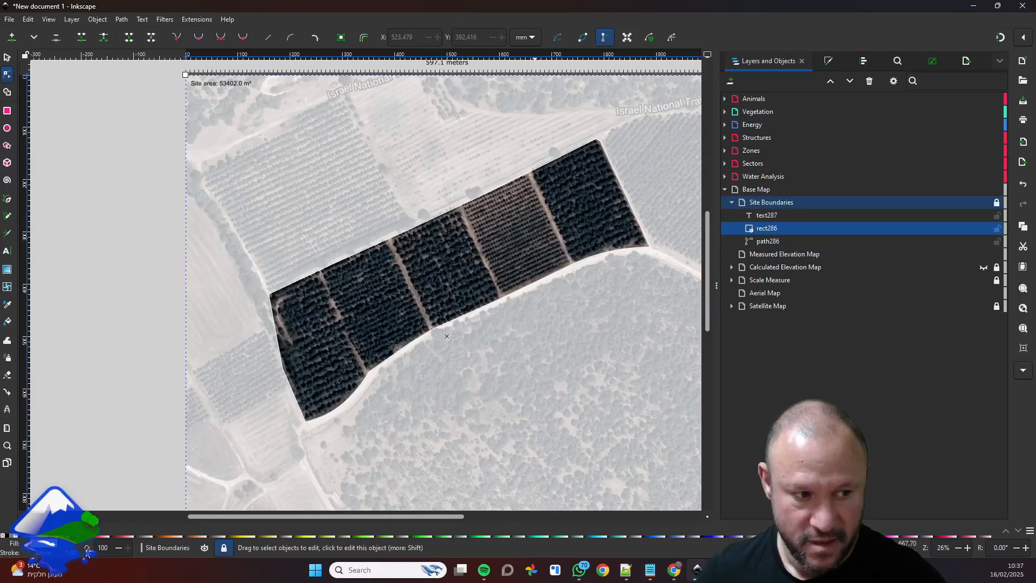
click(828, 61)
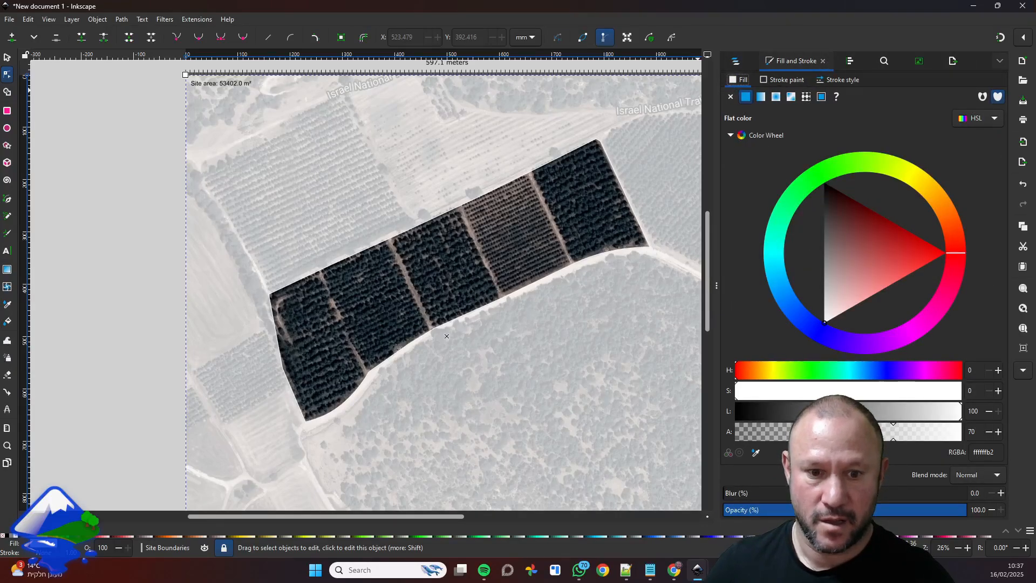
click(827, 432)
click(803, 510)
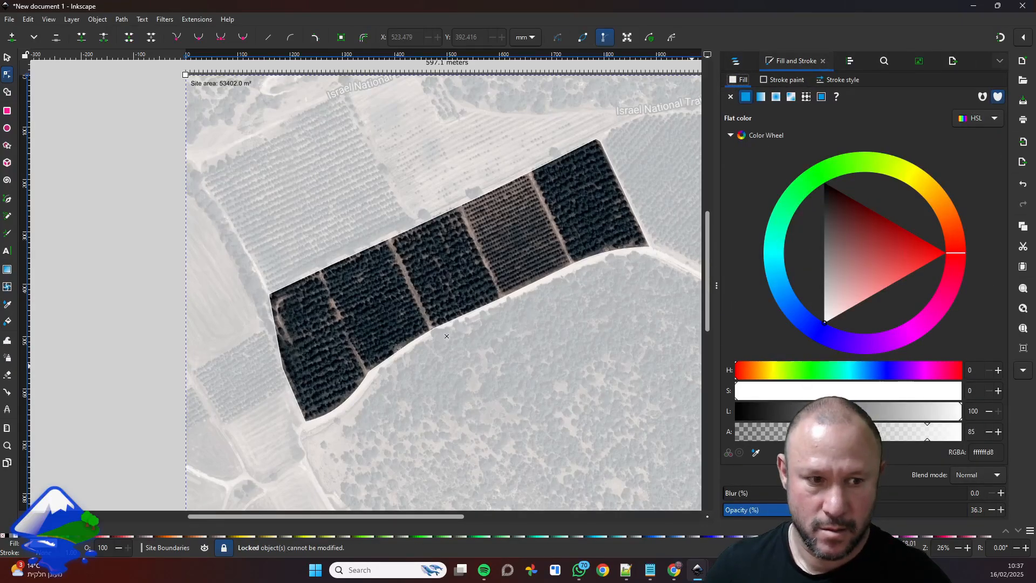
key(Escape)
key(Escape)
Unlock the Site Boundaries layer and set the overlay rectangle's fill alpha to 16.
click(739, 61)
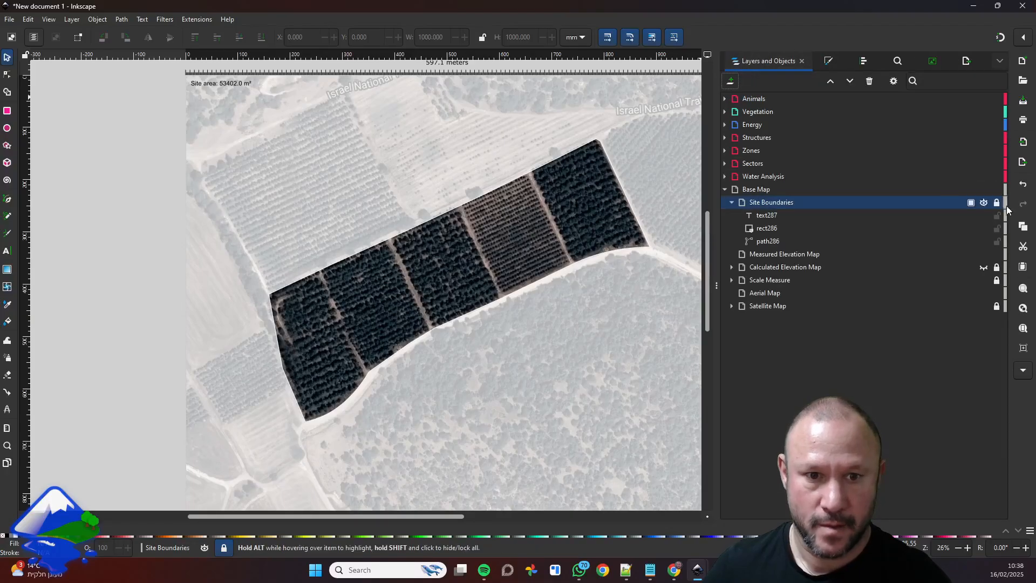
click(814, 62)
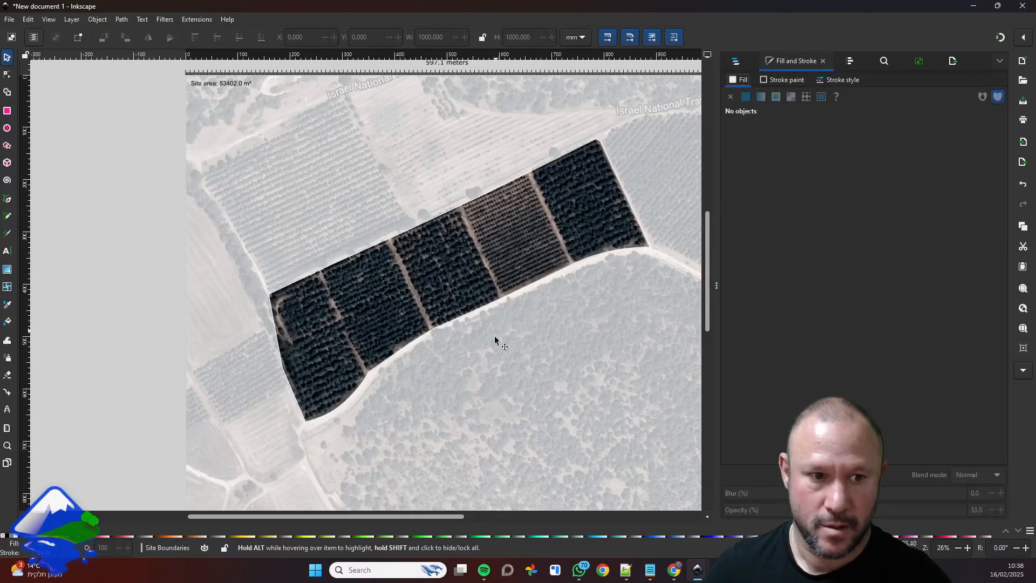
click(523, 351)
drag(816, 433, 771, 439)
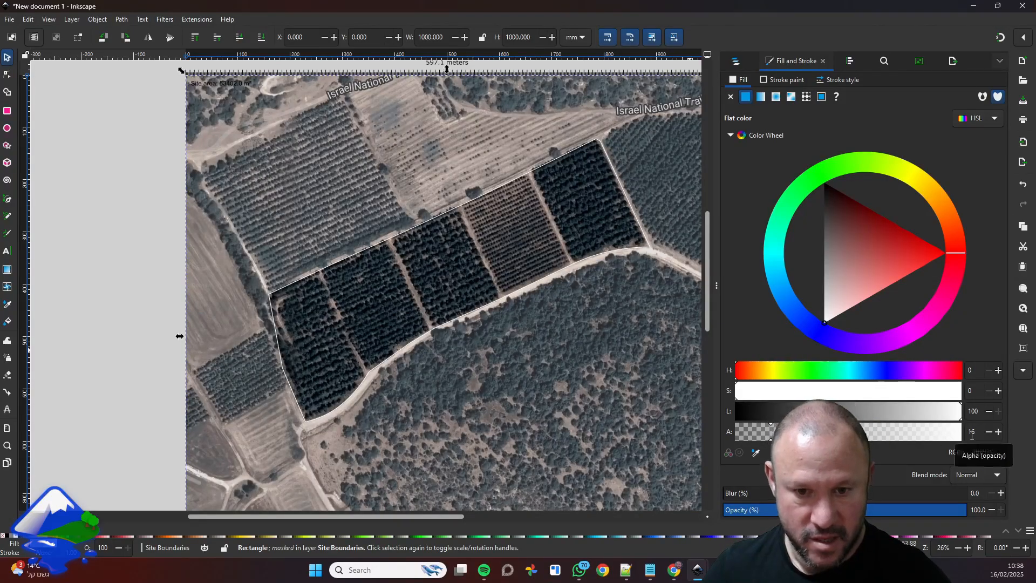
Darken the overlay rectangle's fill to lightness 11 with alpha 65.
drag(770, 435, 760, 413)
click(816, 413)
click(883, 432)
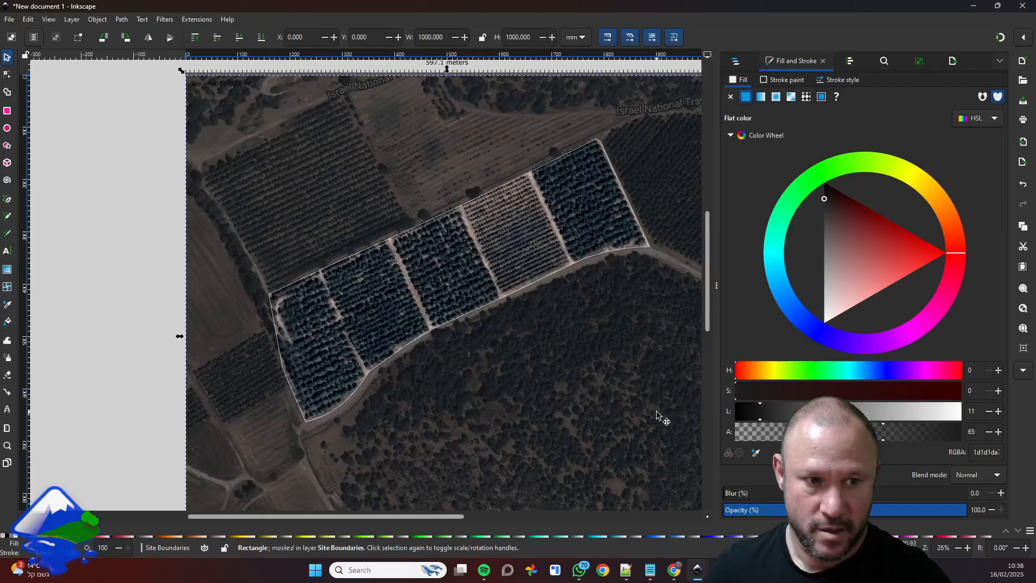
Experiment with the overlay fill's hue and saturation, and settle on white with lightness 100 and alpha 33.
click(796, 372)
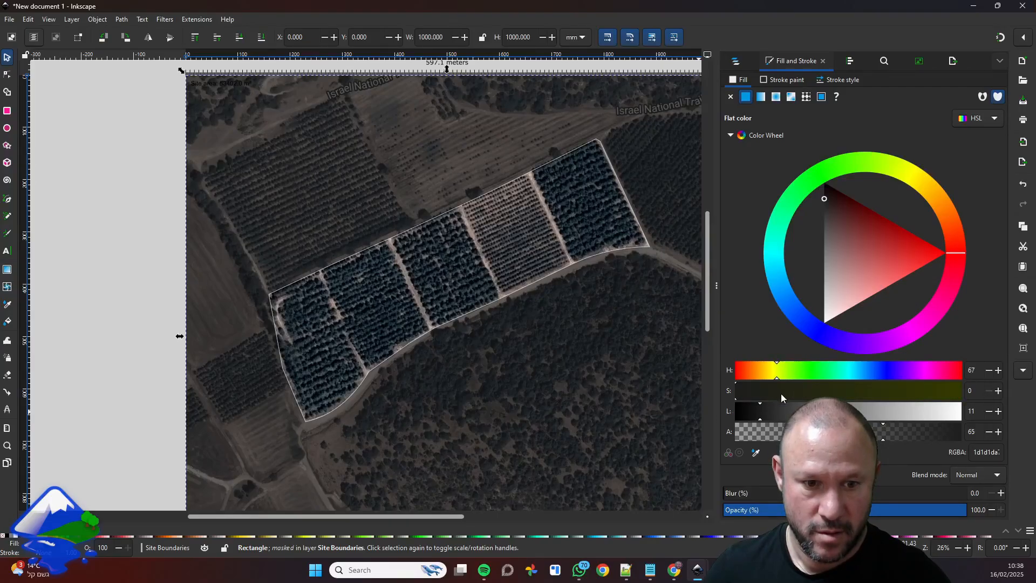
click(837, 391)
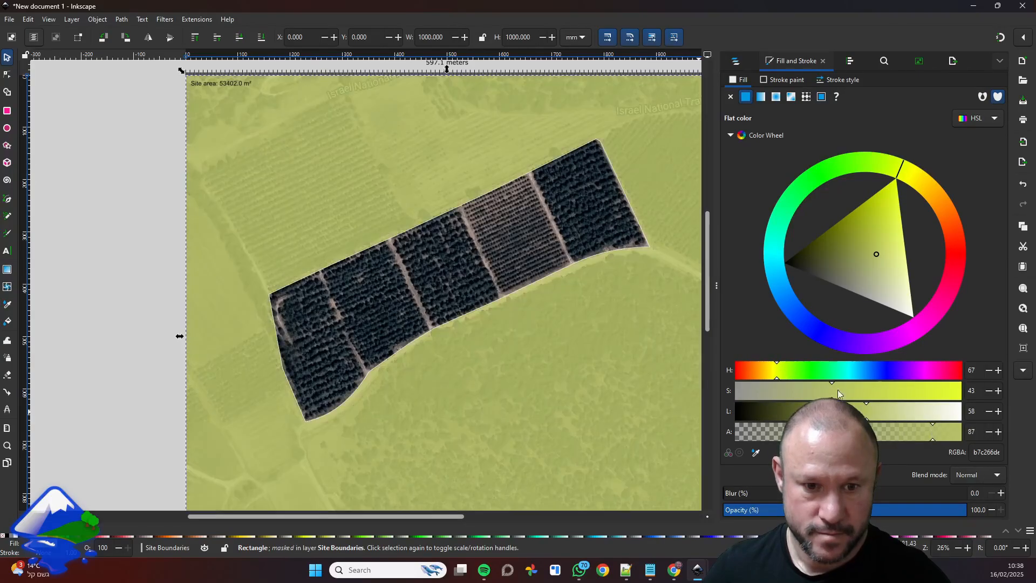
click(807, 432)
click(961, 412)
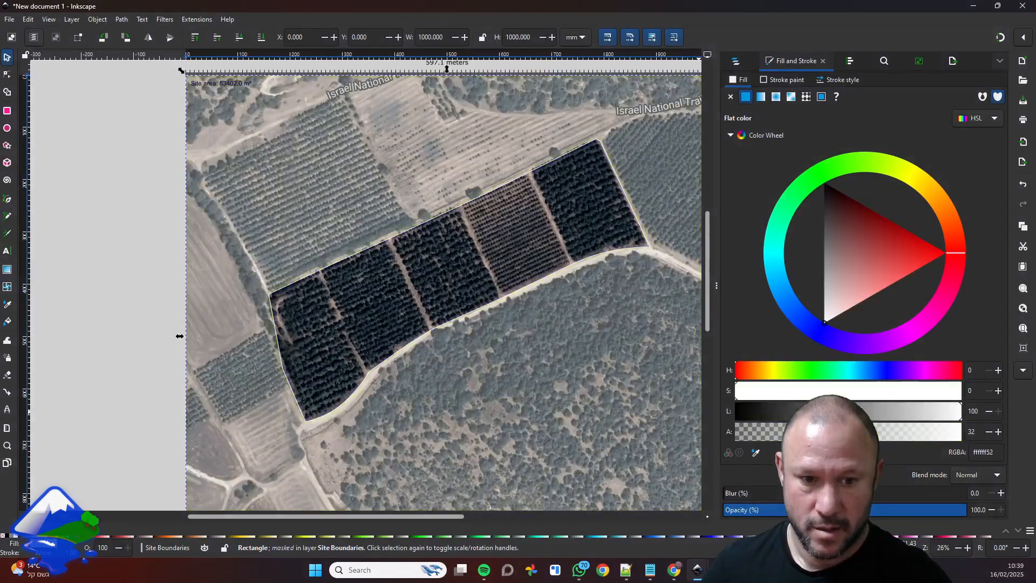
mouse_move(960, 411)
mouse_down()
mouse_move(924, 412)
mouse_move(960, 412)
mouse_up()
click(810, 432)
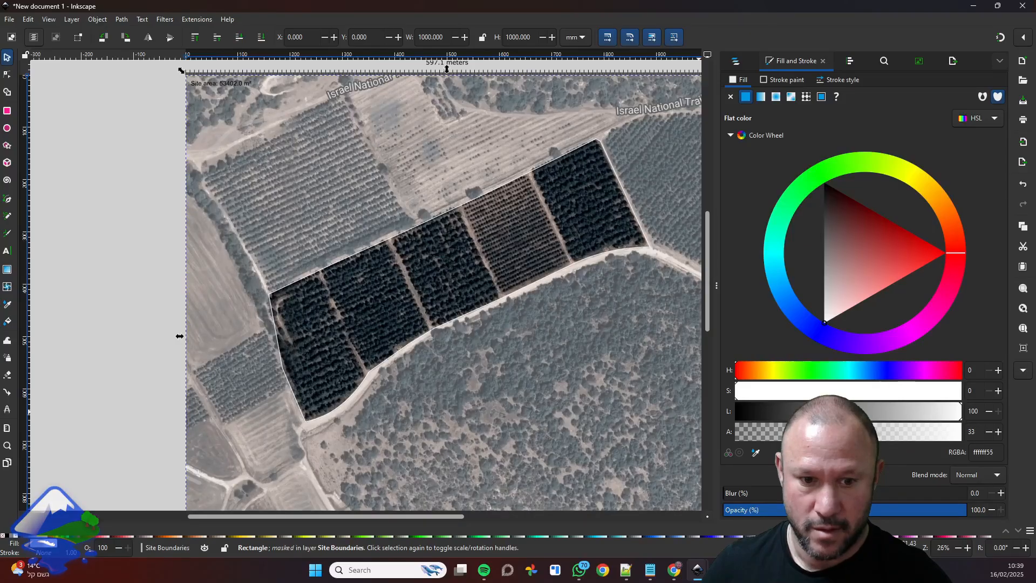